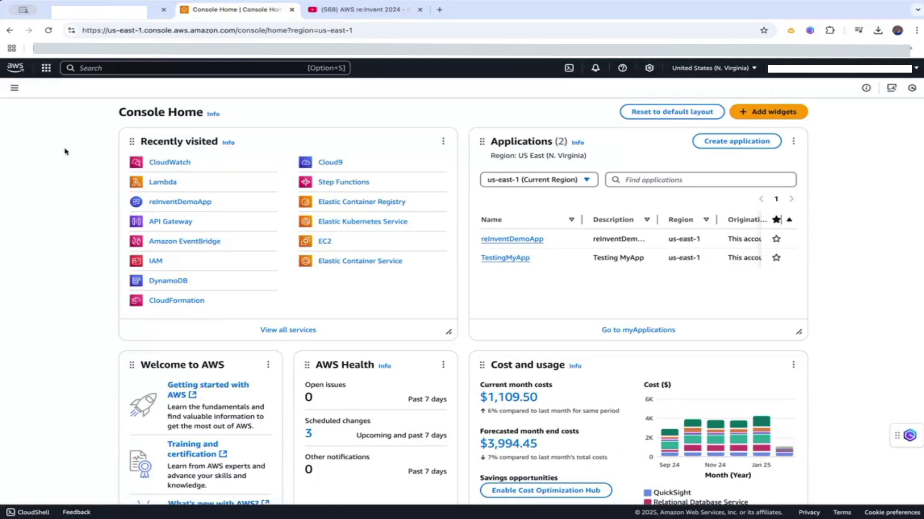
# Step: Go to Lambda, note Application Signals is enabled for reInventDemoLambda, and enter the editable monitoring tools settings
pyautogui.click(163, 182)
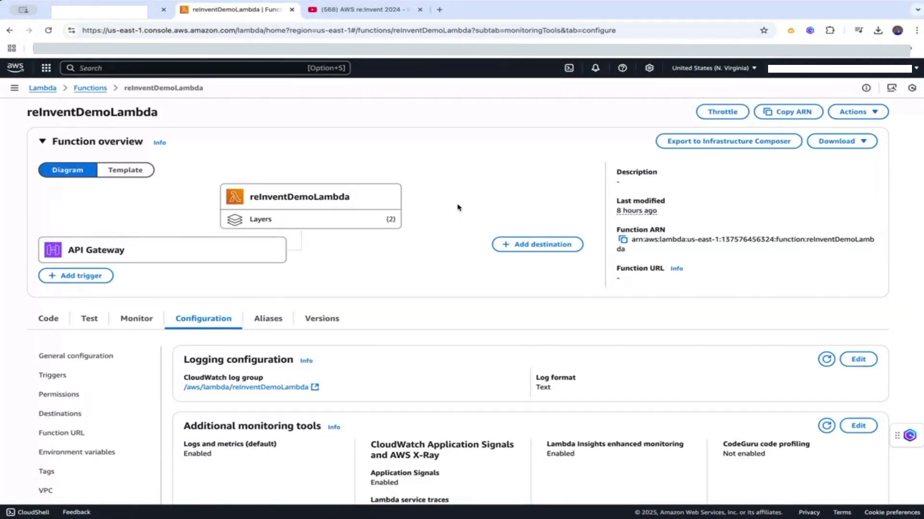
pyautogui.scroll(-1, 406, 305)
pyautogui.scroll(-2, 406, 305)
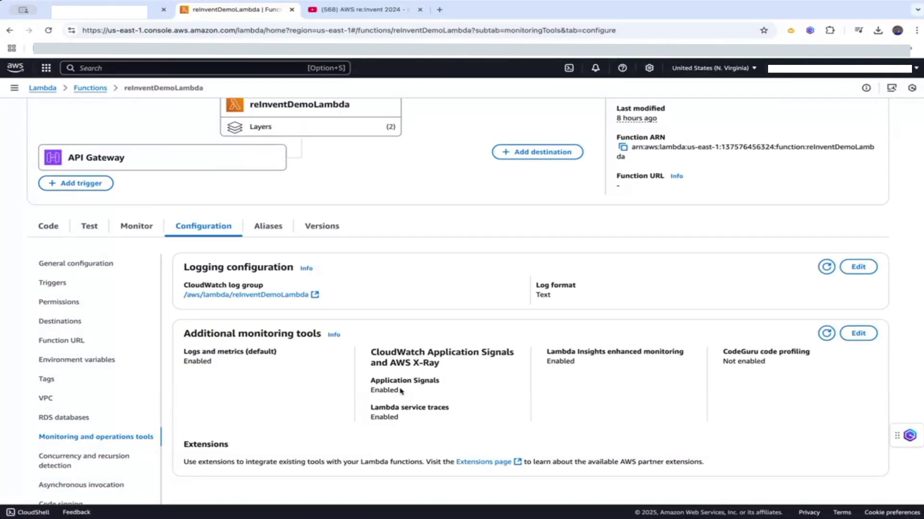
pyautogui.moveTo(399, 391); pyautogui.dragTo(370, 384)
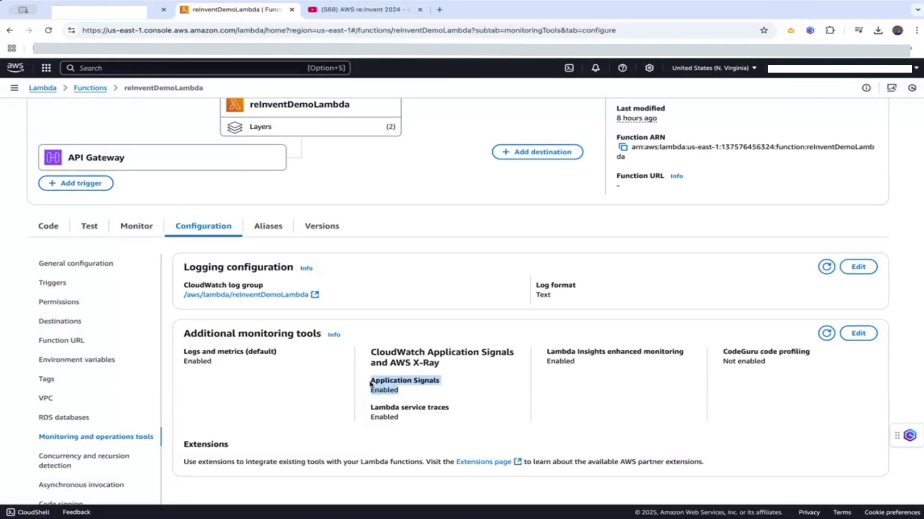
pyautogui.click(421, 399)
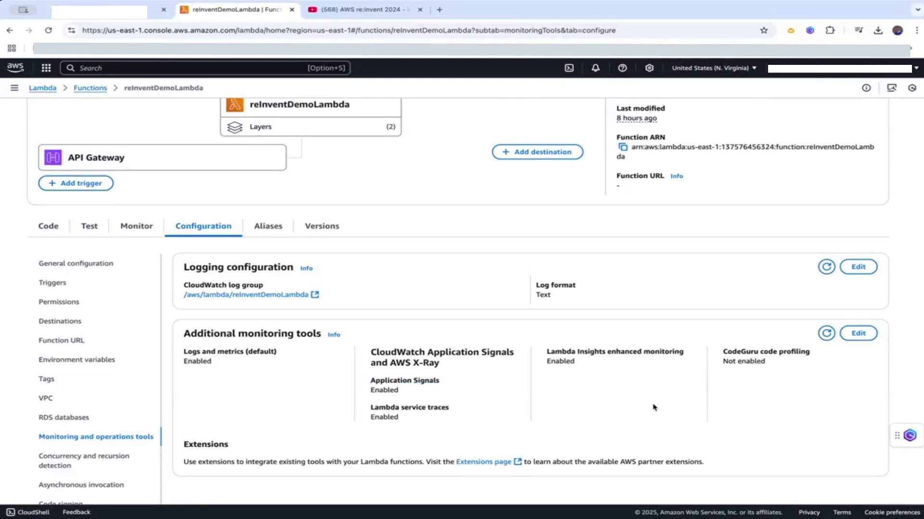
pyautogui.click(858, 328)
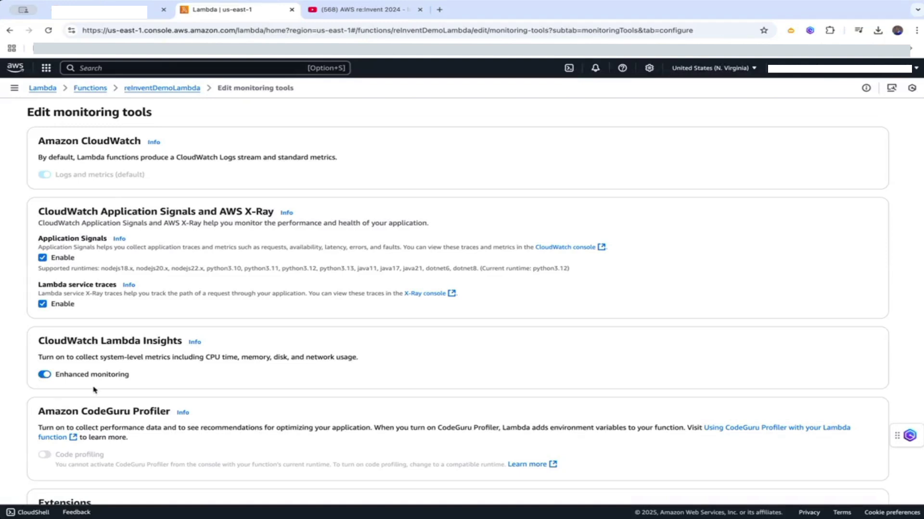
pyautogui.scroll(1, 94, 390)
pyautogui.scroll(-1, 94, 390)
# Step: Switch to CloudWatch and view the full Application Signals service map, then return to the overview
pyautogui.click(47, 67)
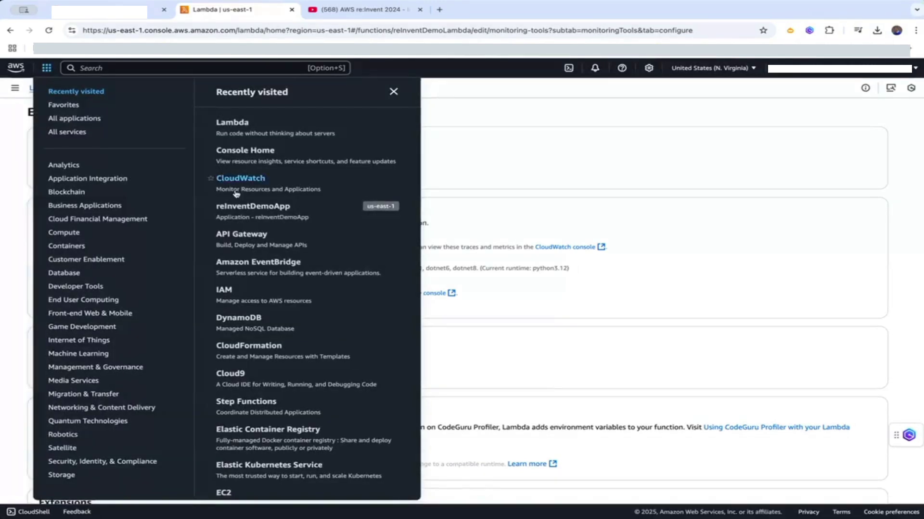
pyautogui.click(254, 183)
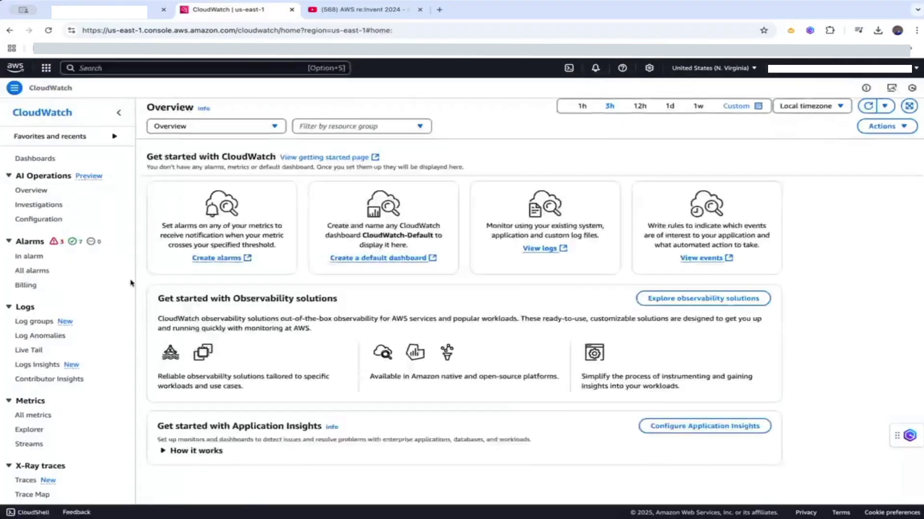
pyautogui.scroll(-2, 69, 383)
pyautogui.scroll(-2, 69, 383)
pyautogui.scroll(-3, 68, 381)
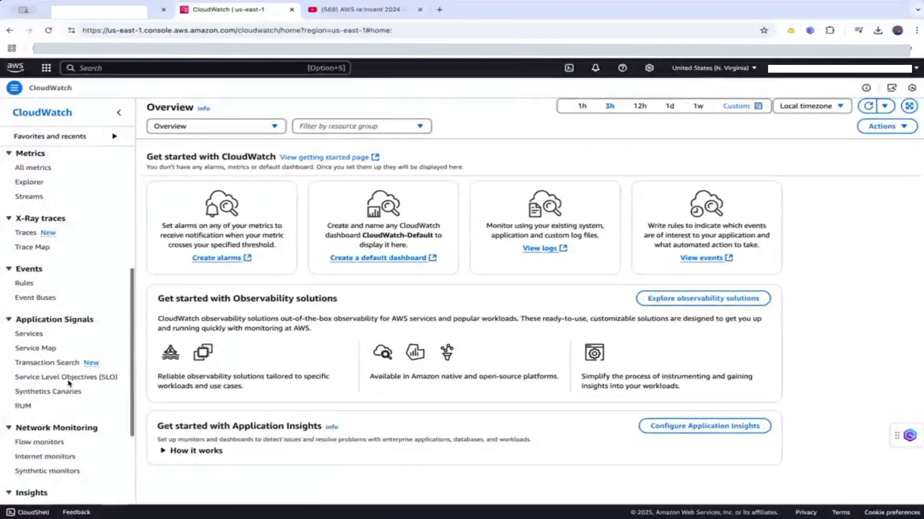
pyautogui.click(35, 348)
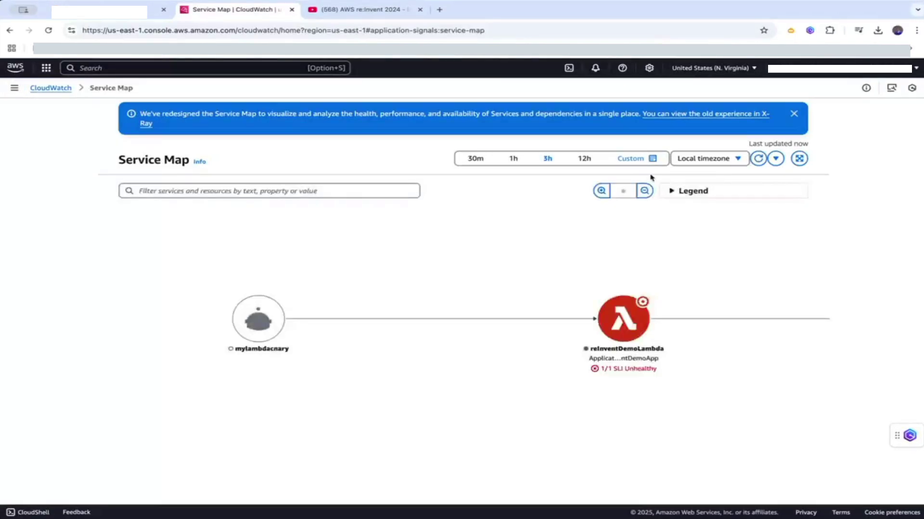
pyautogui.click(646, 191)
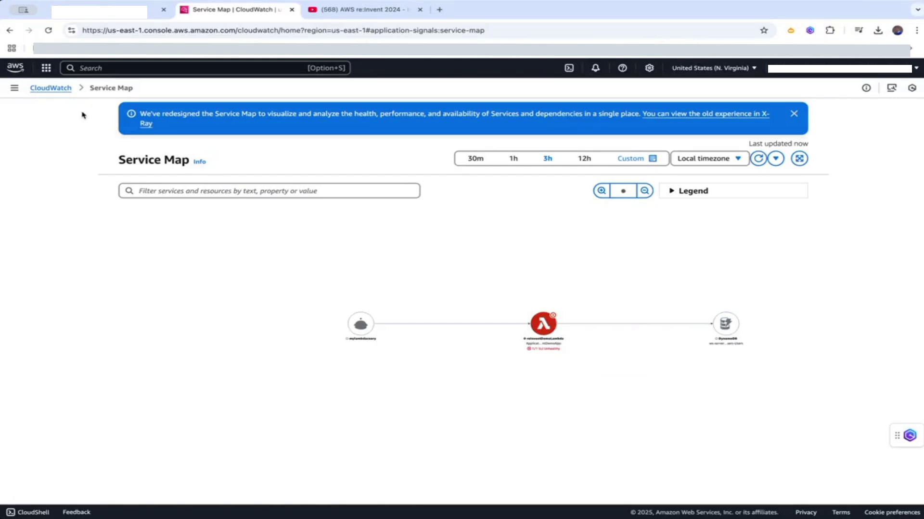
pyautogui.click(58, 88)
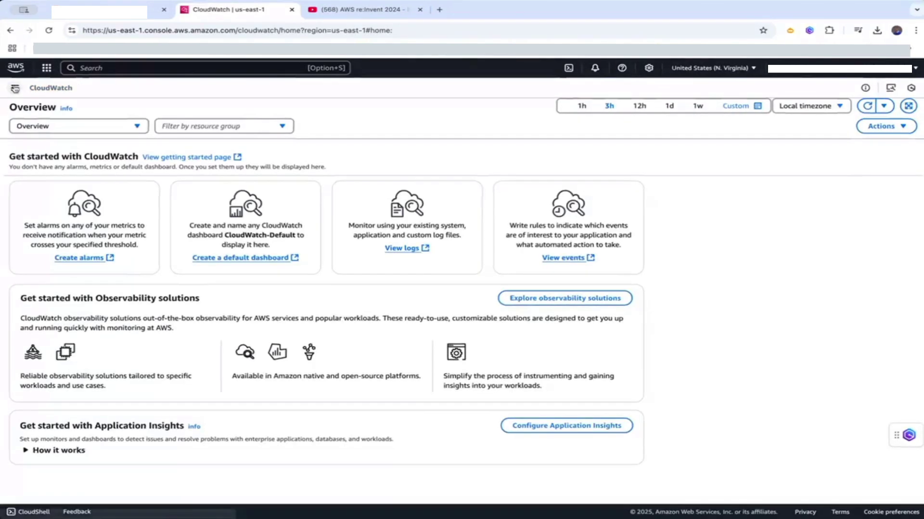
# Step: View the Service Level Objectives, inspect the unhealthy GetUsersSLO (93.7% vs 95% goal), and return to the SLO list
pyautogui.click(14, 87)
pyautogui.scroll(-3, 80, 321)
pyautogui.scroll(-1, 81, 324)
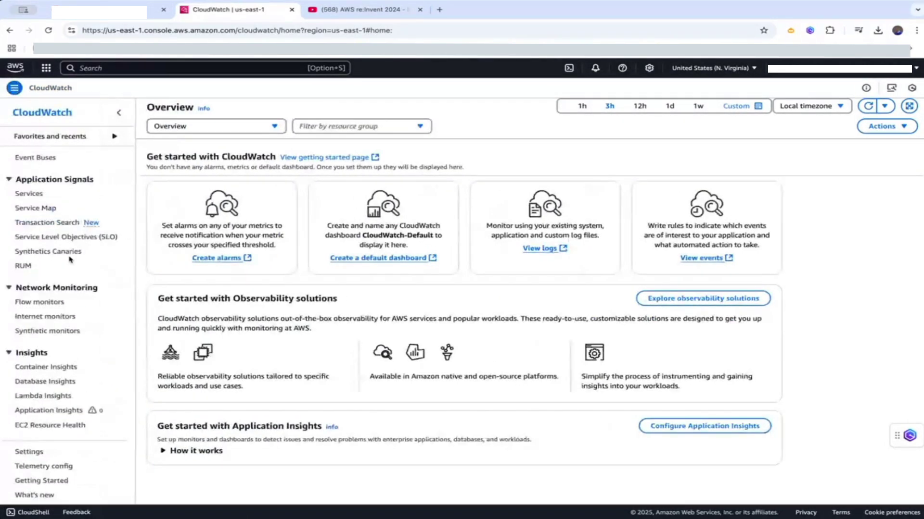
pyautogui.click(70, 237)
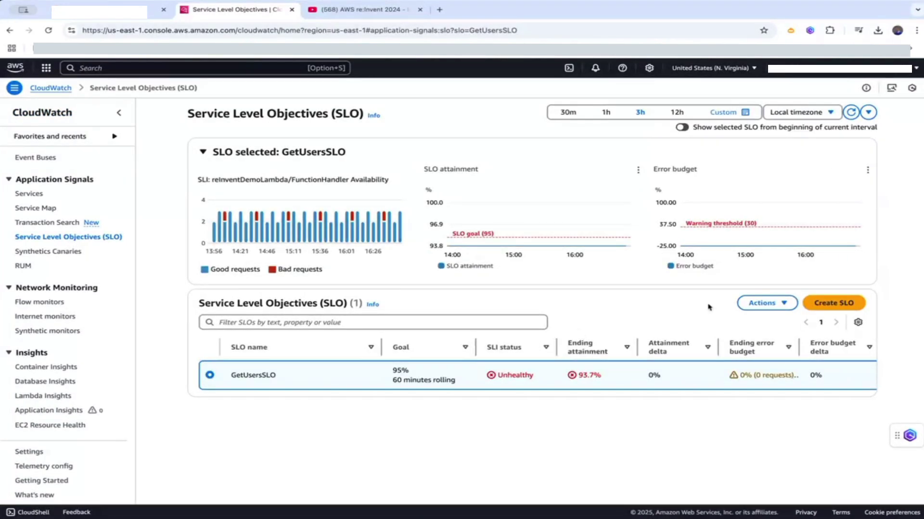
pyautogui.click(765, 303)
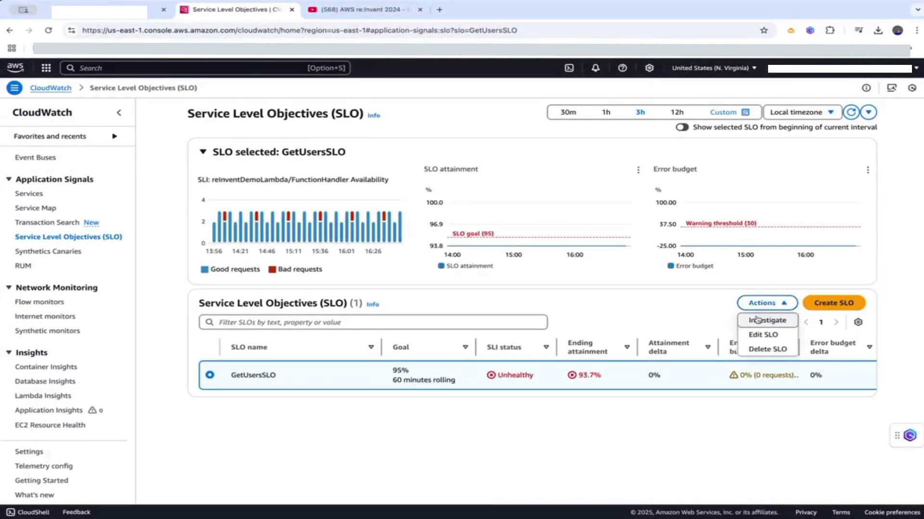
pyautogui.click(757, 336)
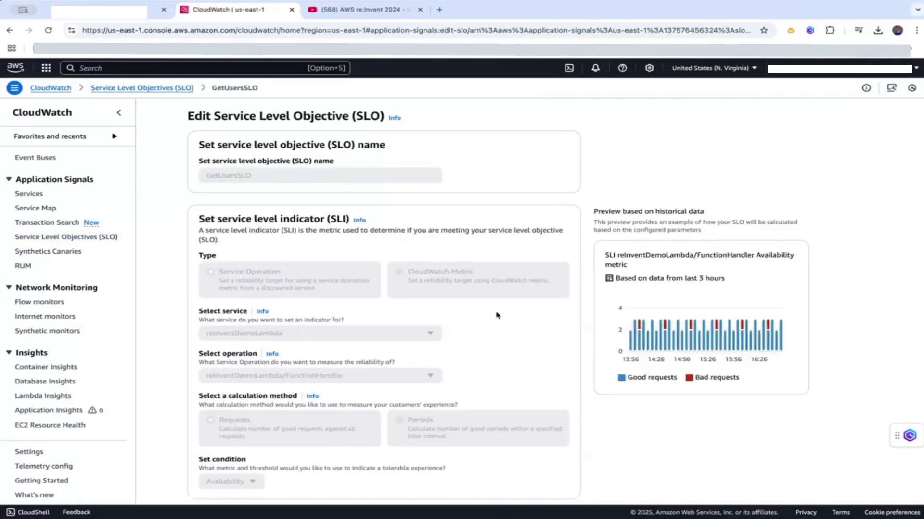
pyautogui.scroll(-1, 496, 316)
pyautogui.scroll(-2, 497, 315)
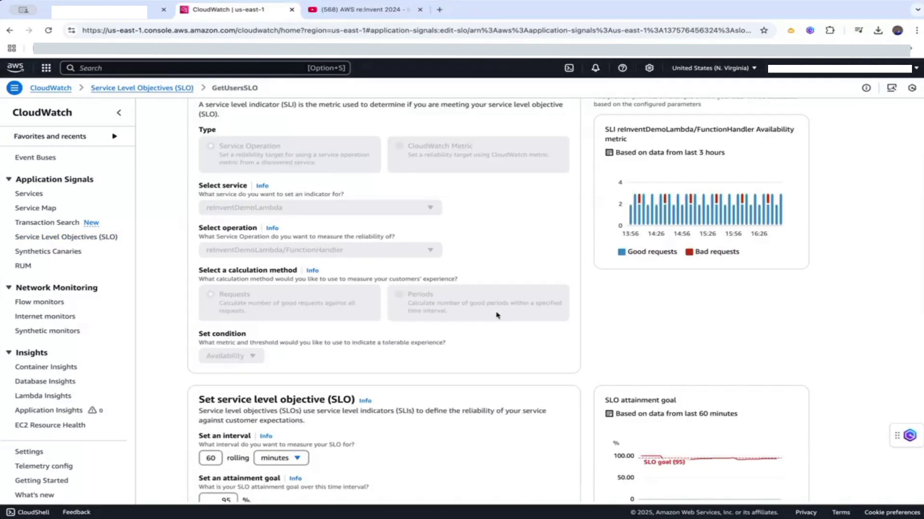
pyautogui.scroll(-3, 497, 316)
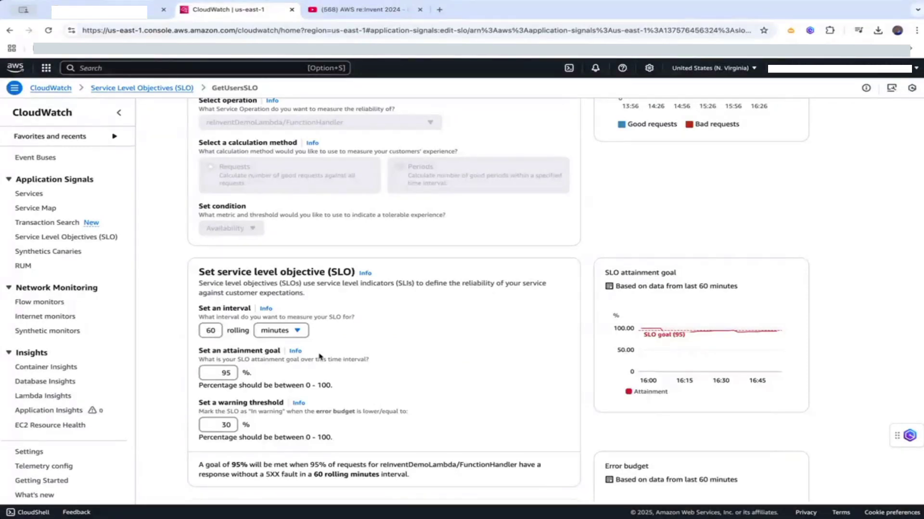
pyautogui.scroll(-3, 439, 397)
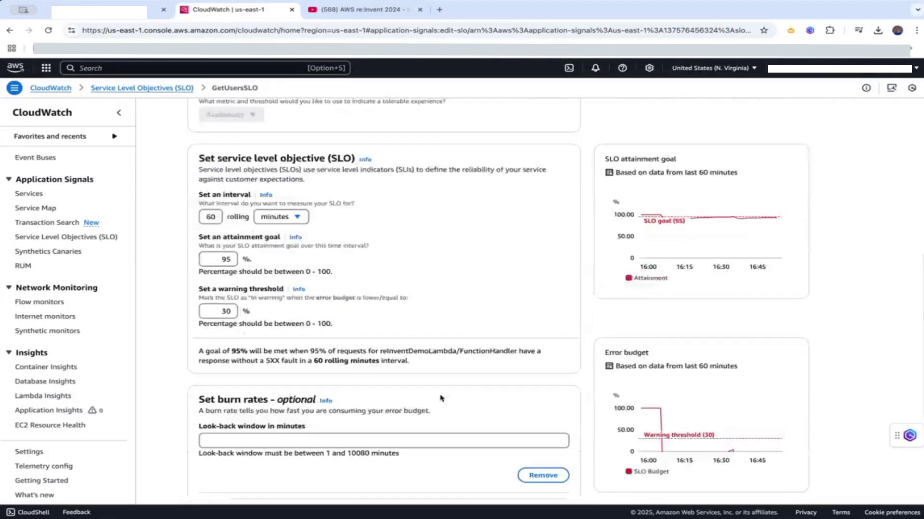
pyautogui.scroll(5, 441, 397)
pyautogui.scroll(2, 440, 397)
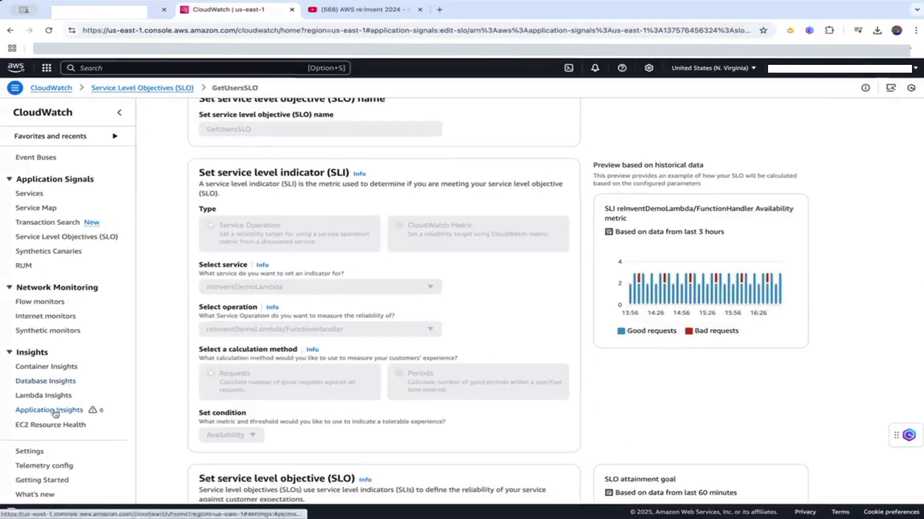
pyautogui.scroll(1, 56, 403)
pyautogui.scroll(2, 58, 393)
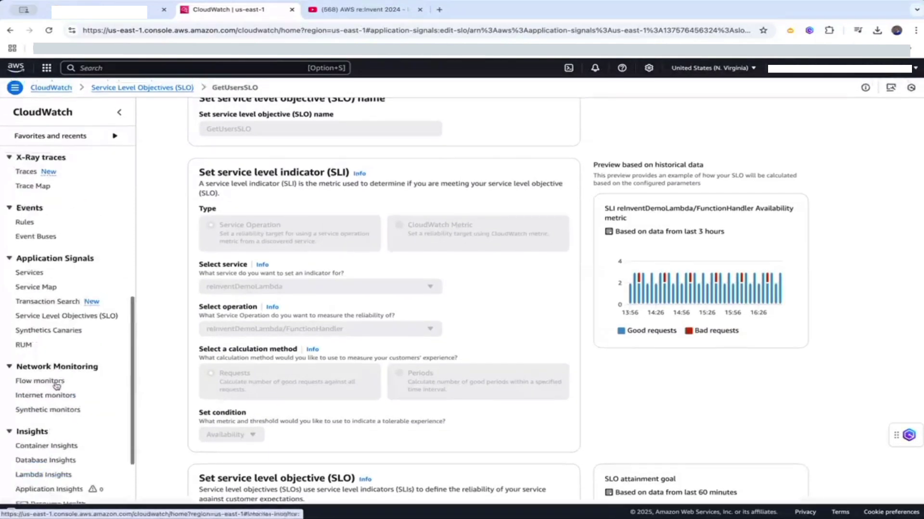
pyautogui.click(66, 316)
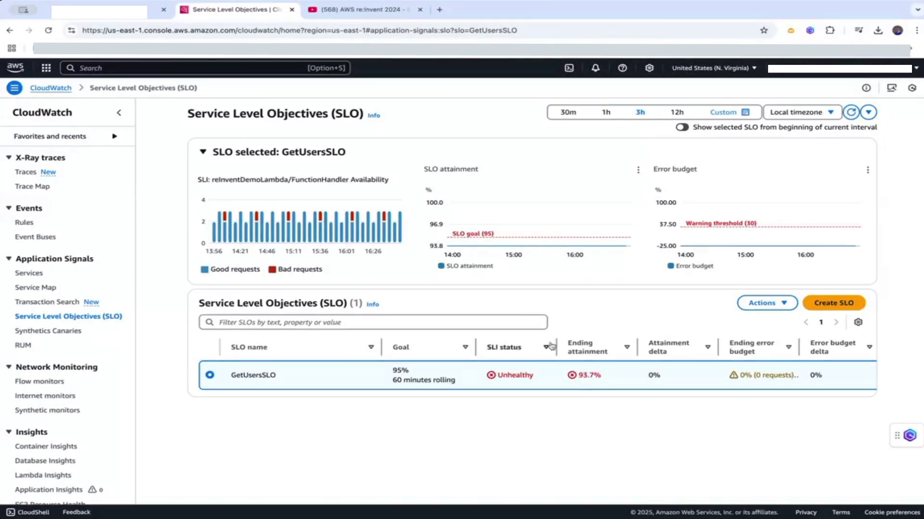
pyautogui.hscroll(2, 594, 375)
pyautogui.hscroll(5, 594, 376)
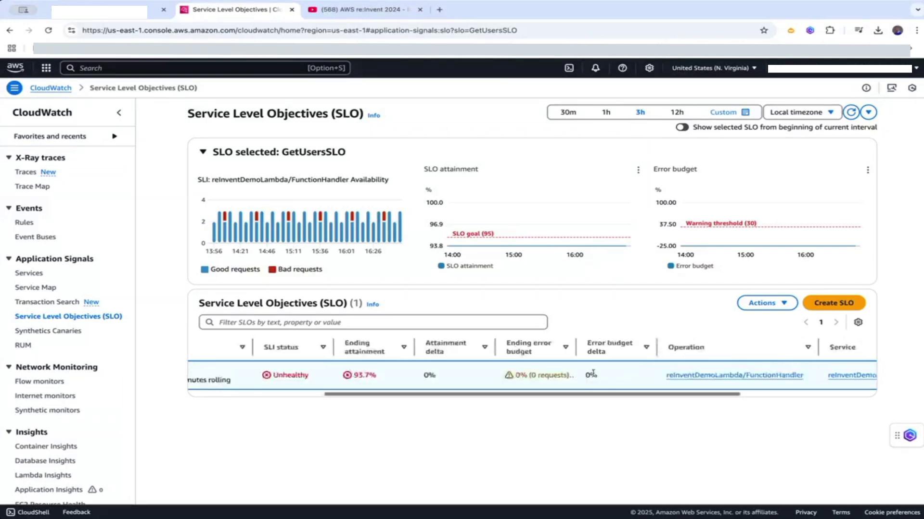
pyautogui.hscroll(2, 593, 374)
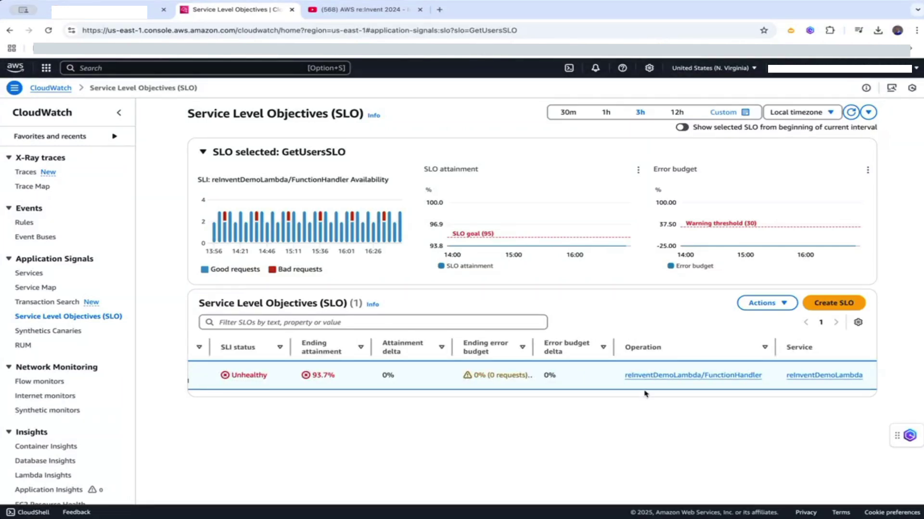
# Step: Go to the FunctionHandler operation and bring up traces correlated with its 14:35 fault spike
pyautogui.click(662, 376)
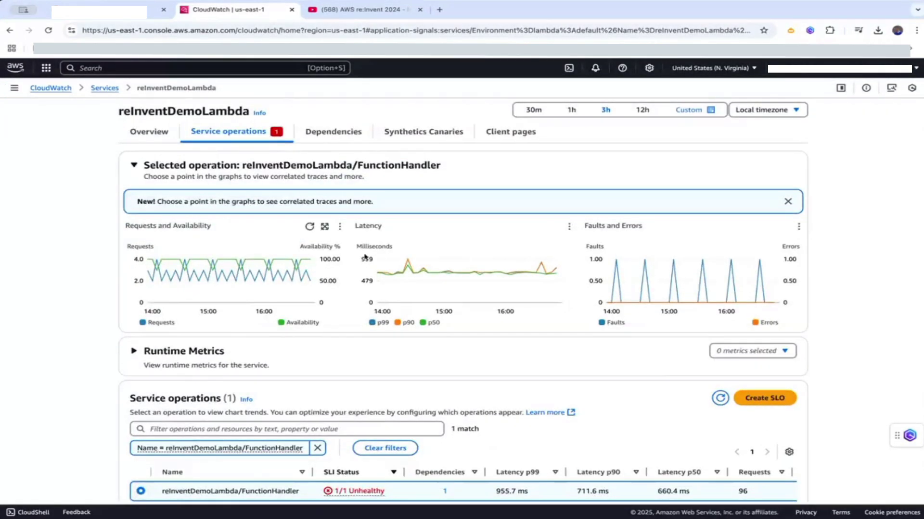
pyautogui.scroll(-1, 429, 352)
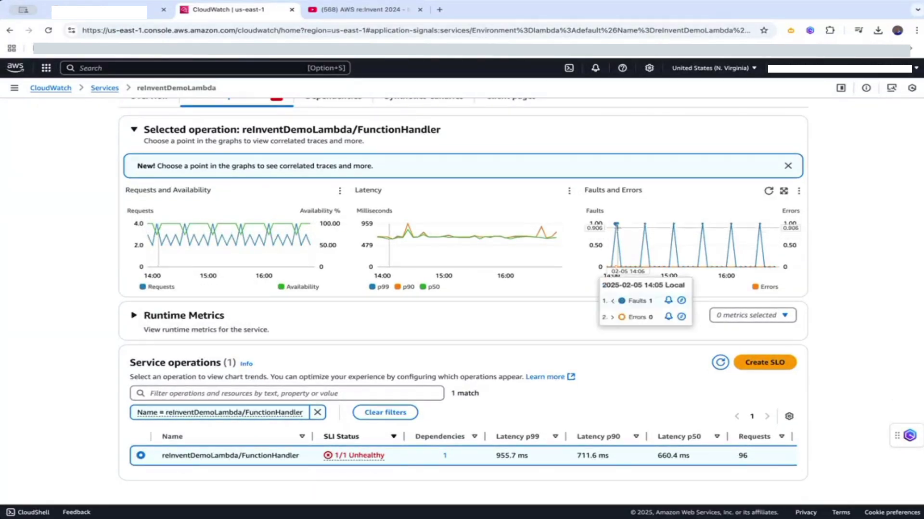
pyautogui.moveTo(615, 261)
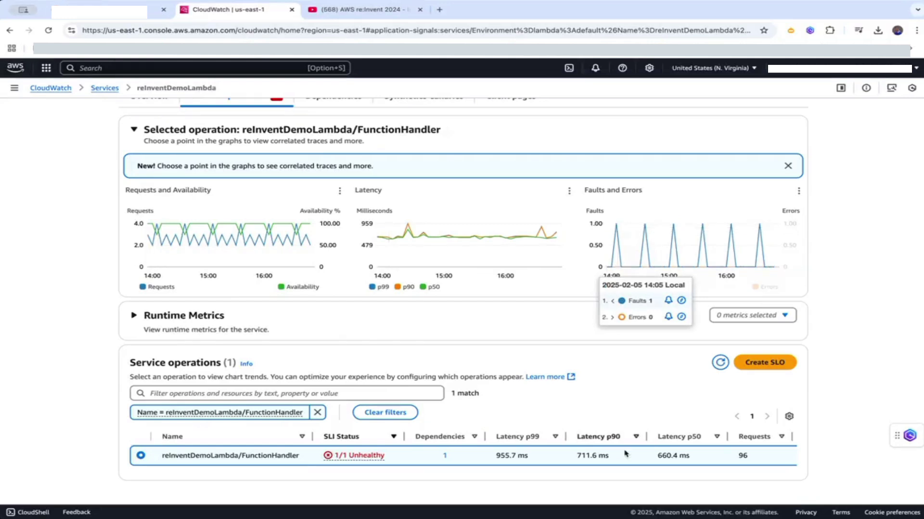
pyautogui.hscroll(1, 662, 456)
pyautogui.hscroll(2, 663, 455)
pyautogui.hscroll(1, 663, 456)
pyautogui.hscroll(2, 663, 455)
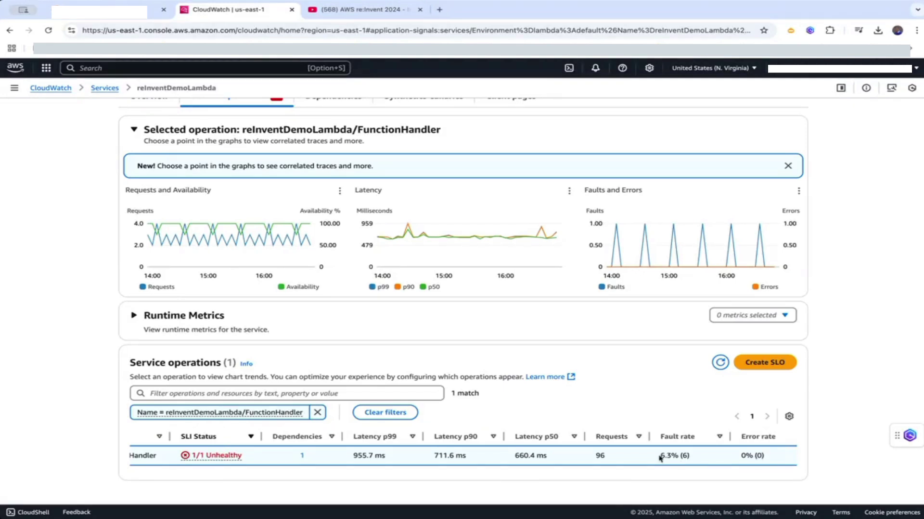
pyautogui.moveTo(645, 246)
pyautogui.click(645, 225)
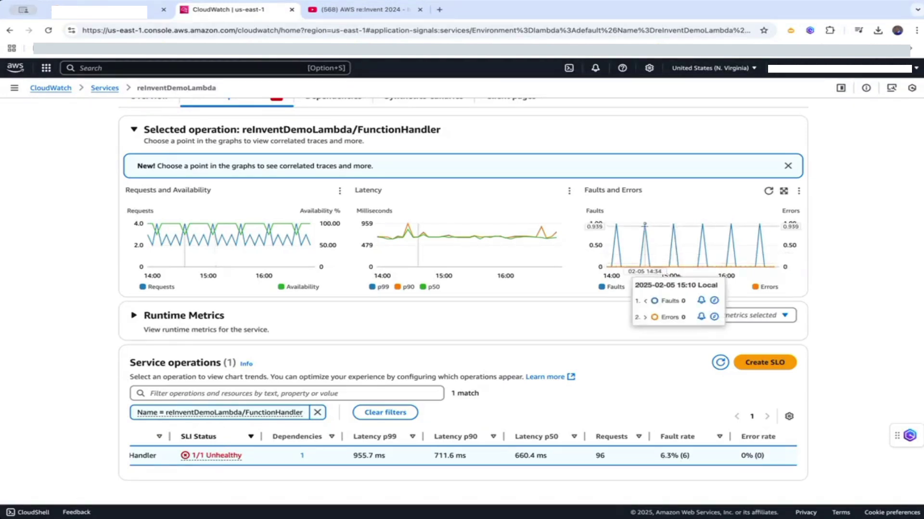
pyautogui.click(645, 226)
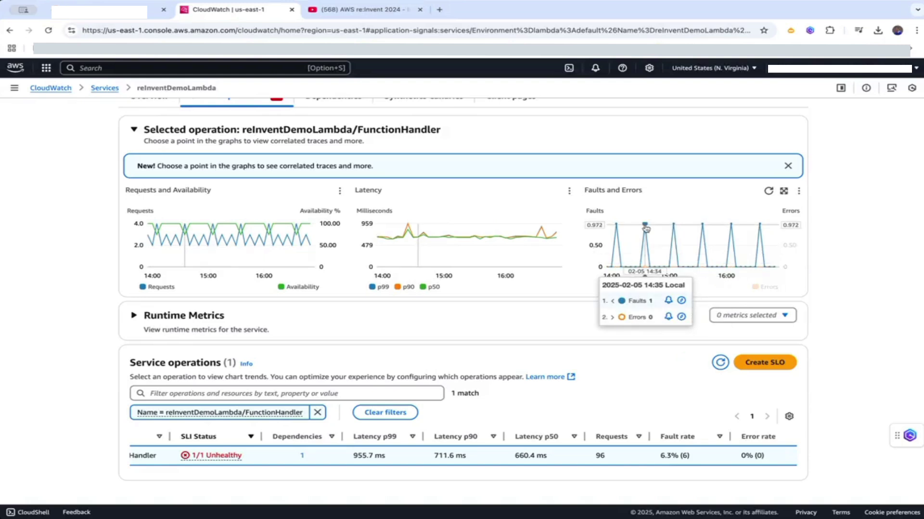
pyautogui.click(645, 227)
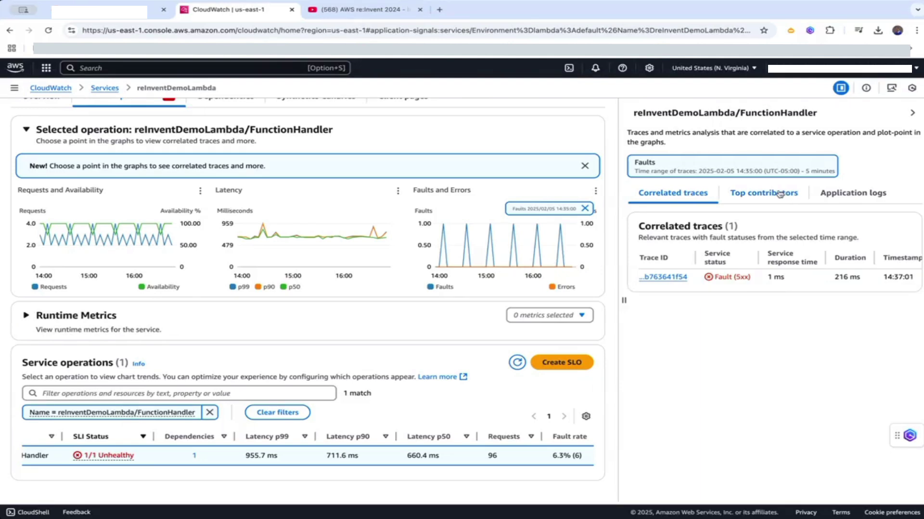
pyautogui.click(780, 195)
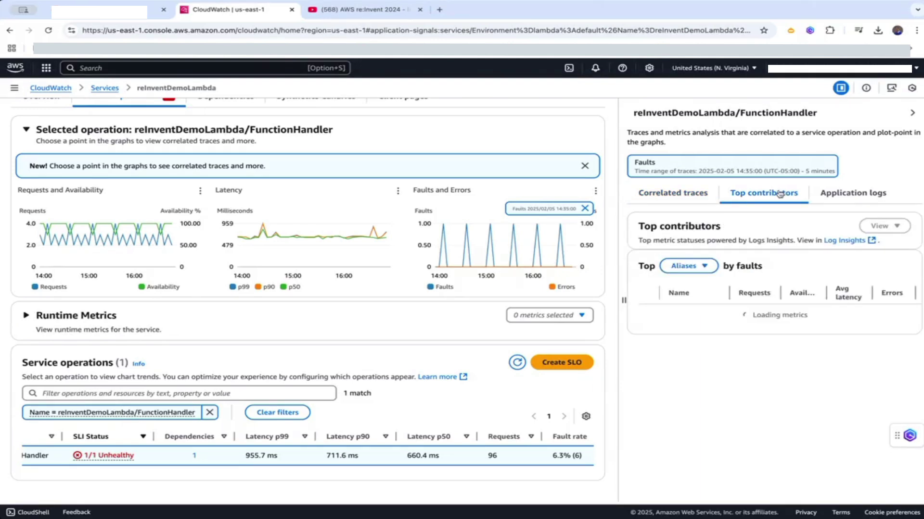
pyautogui.click(699, 267)
pyautogui.click(685, 297)
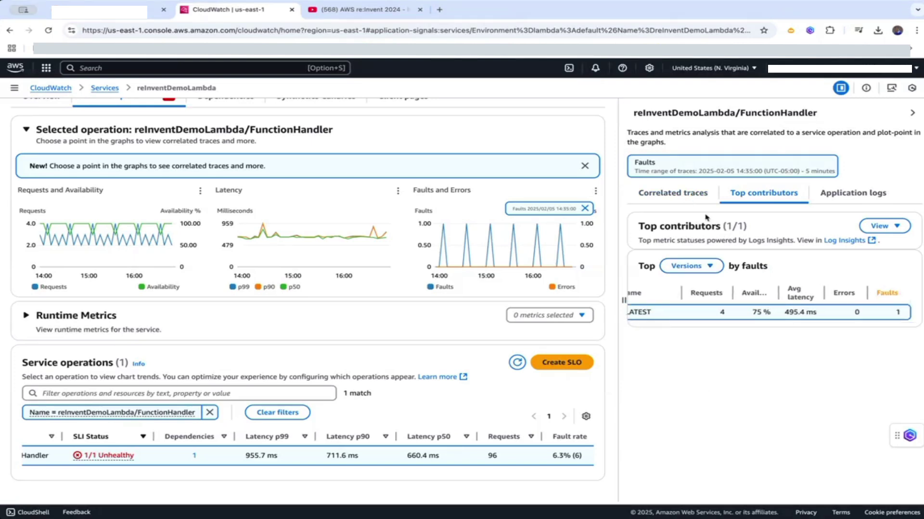
pyautogui.click(685, 198)
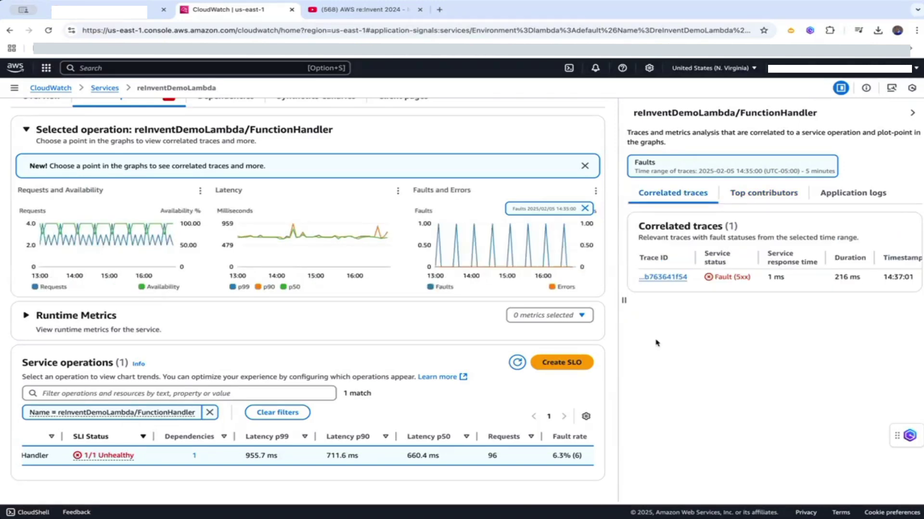
# Step: Open the details of the faulting 216 ms trace with the 5xx fault
pyautogui.click(660, 277)
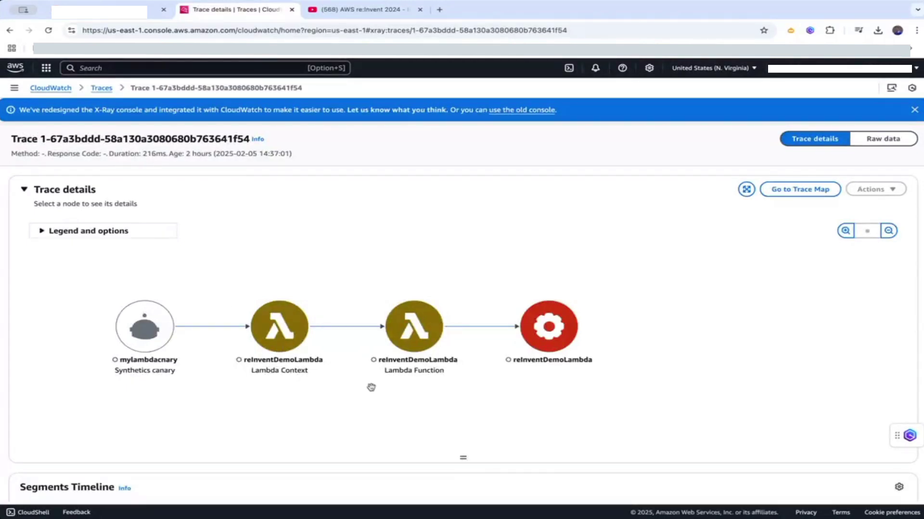
pyautogui.scroll(-2, 531, 386)
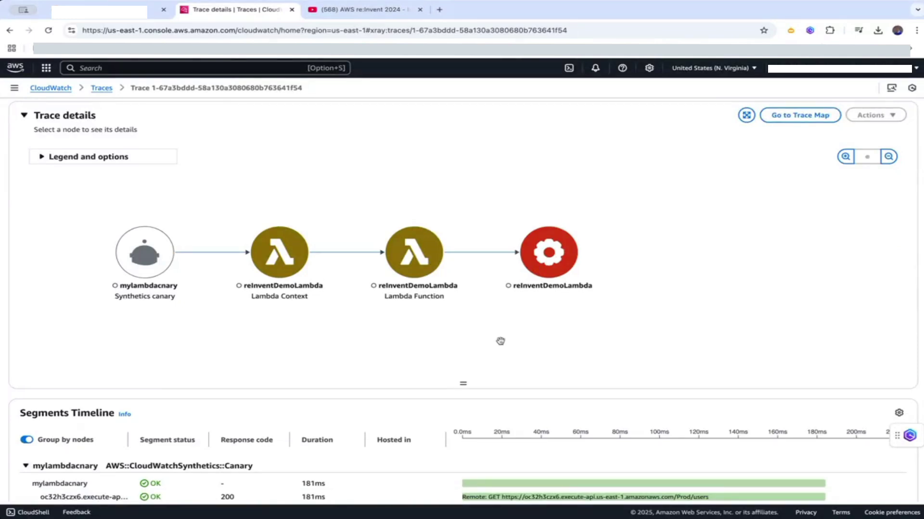
pyautogui.scroll(-2, 476, 315)
pyautogui.scroll(-1, 501, 345)
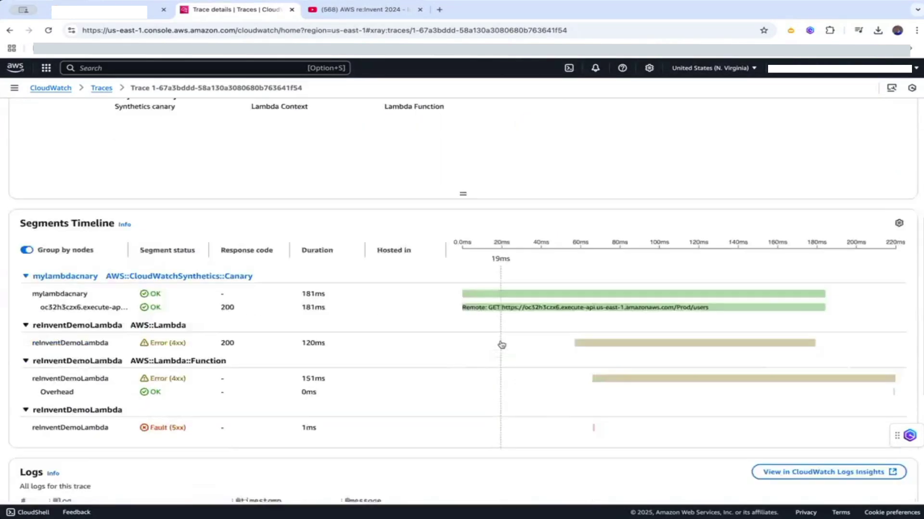
pyautogui.scroll(-1, 401, 355)
pyautogui.scroll(-2, 400, 355)
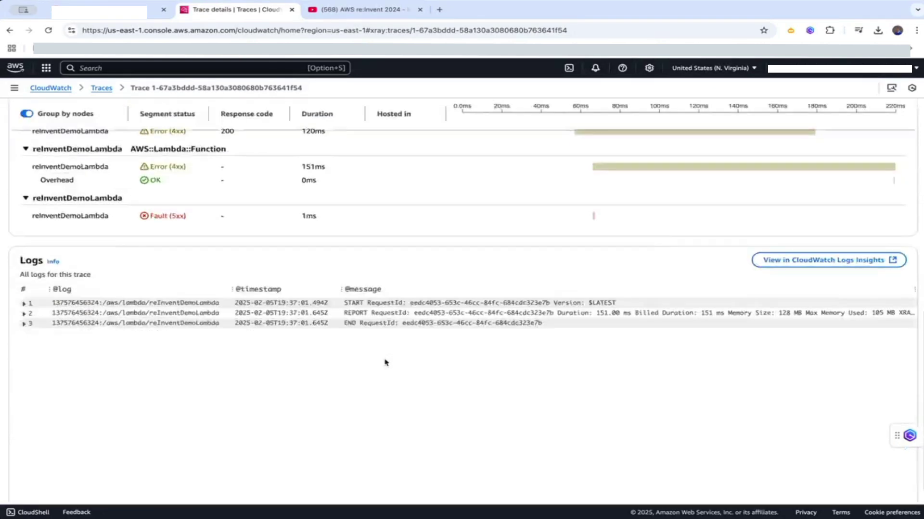
pyautogui.scroll(5, 399, 349)
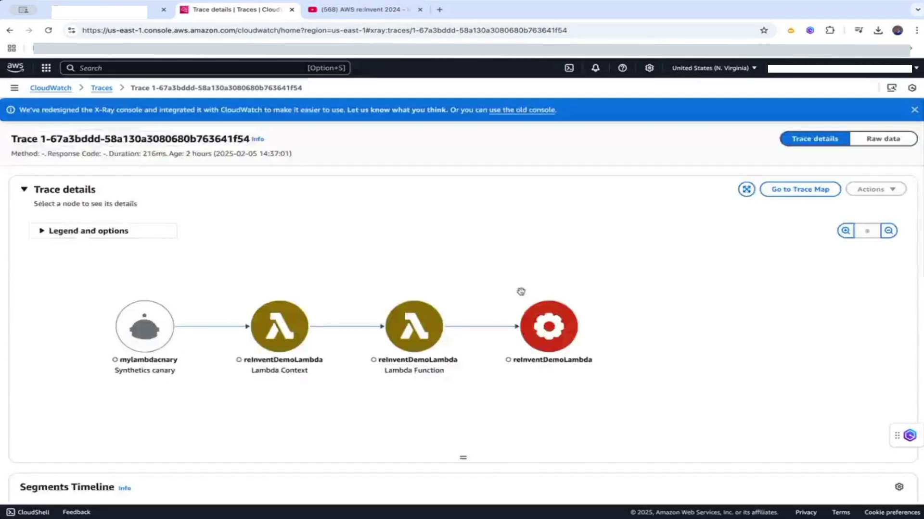
# Step: Show the faulting reInventDemoLambda segment's details and switch to its Exceptions section
pyautogui.click(551, 339)
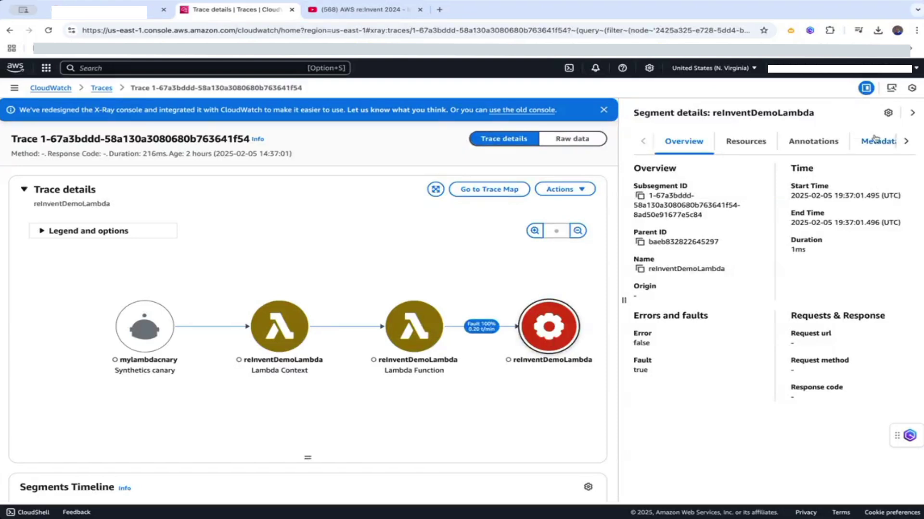
pyautogui.click(906, 144)
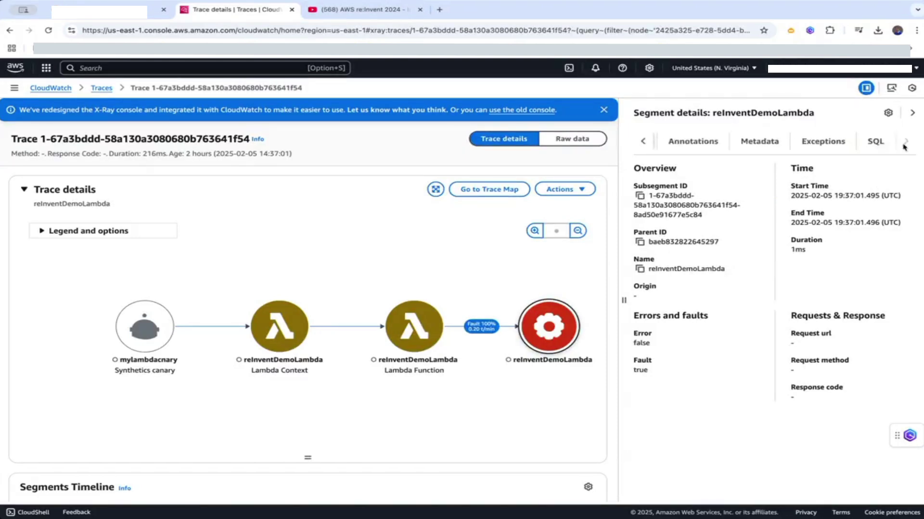
pyautogui.click(823, 141)
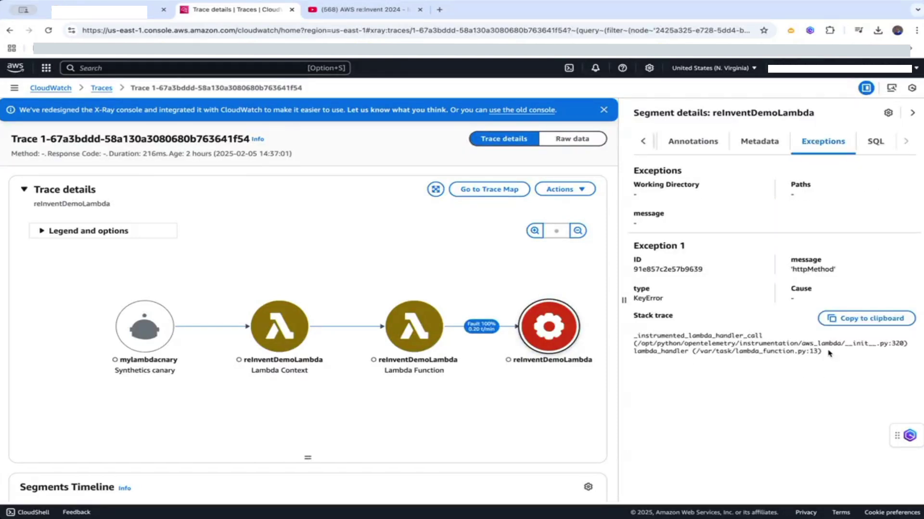
# Step: Highlight the KeyError on 'httpMethod' stack trace pointing to lambda_function.py line 13
pyautogui.moveTo(829, 353)
pyautogui.mouseDown()
pyautogui.moveTo(624, 344)
pyautogui.moveTo(634, 330)
pyautogui.mouseUp()
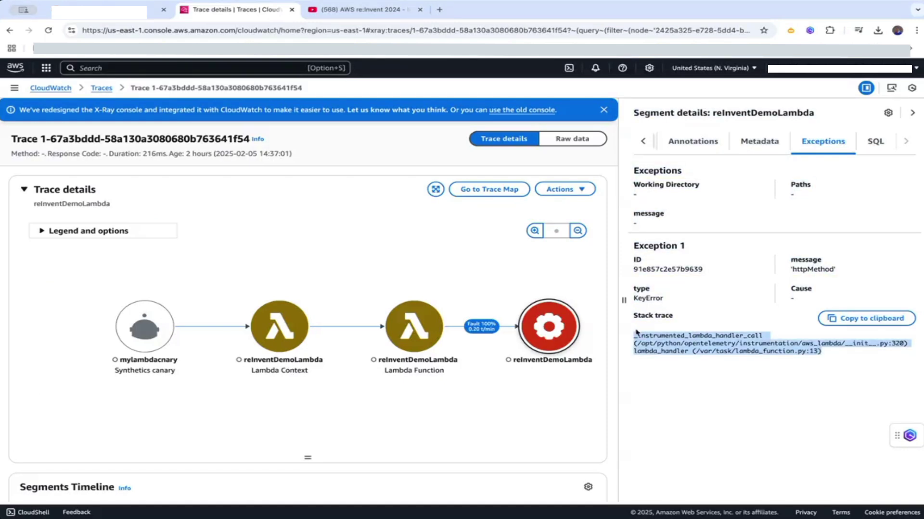
pyautogui.click(797, 381)
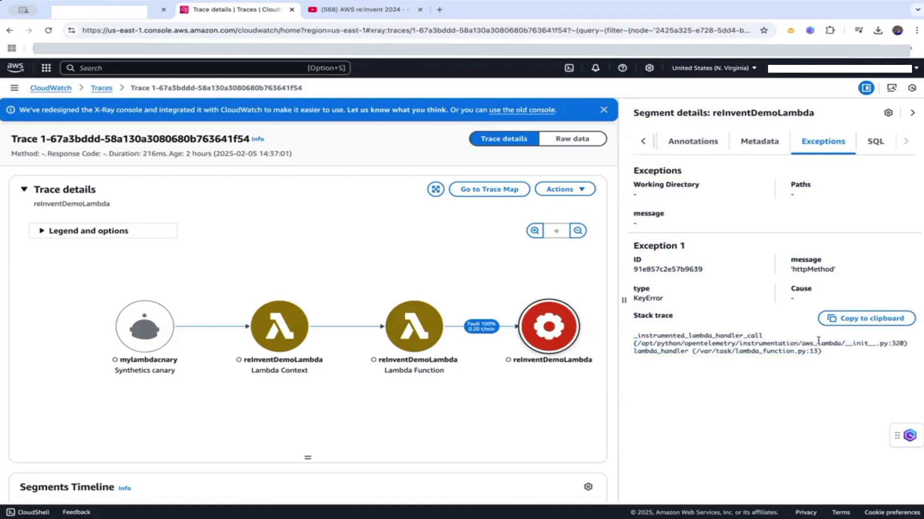
pyautogui.moveTo(819, 354); pyautogui.dragTo(739, 353)
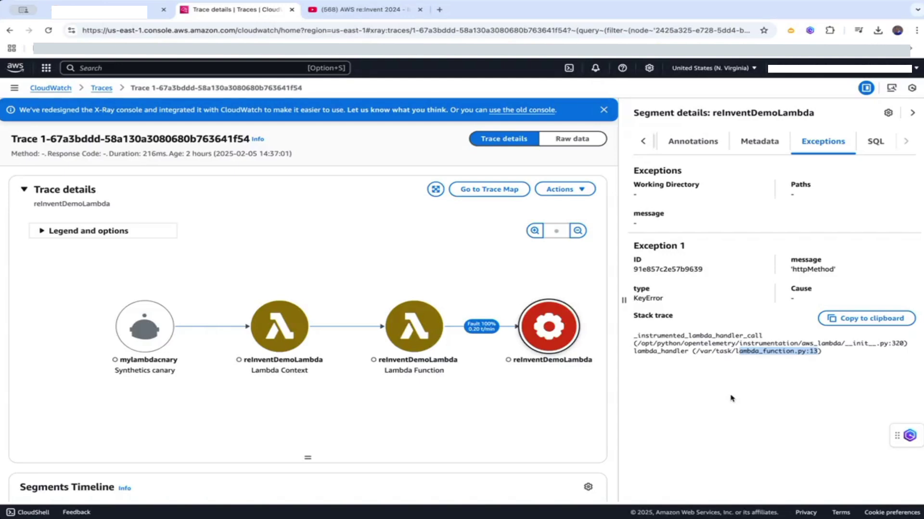
pyautogui.click(691, 381)
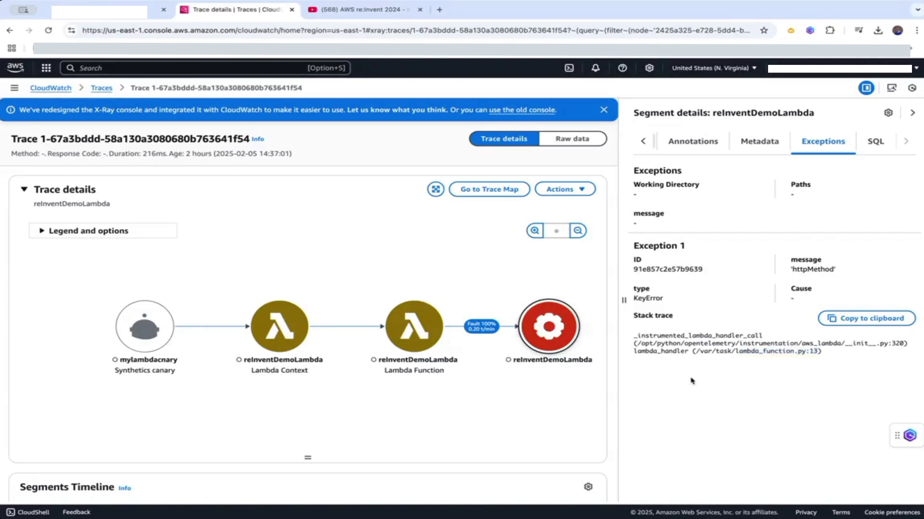